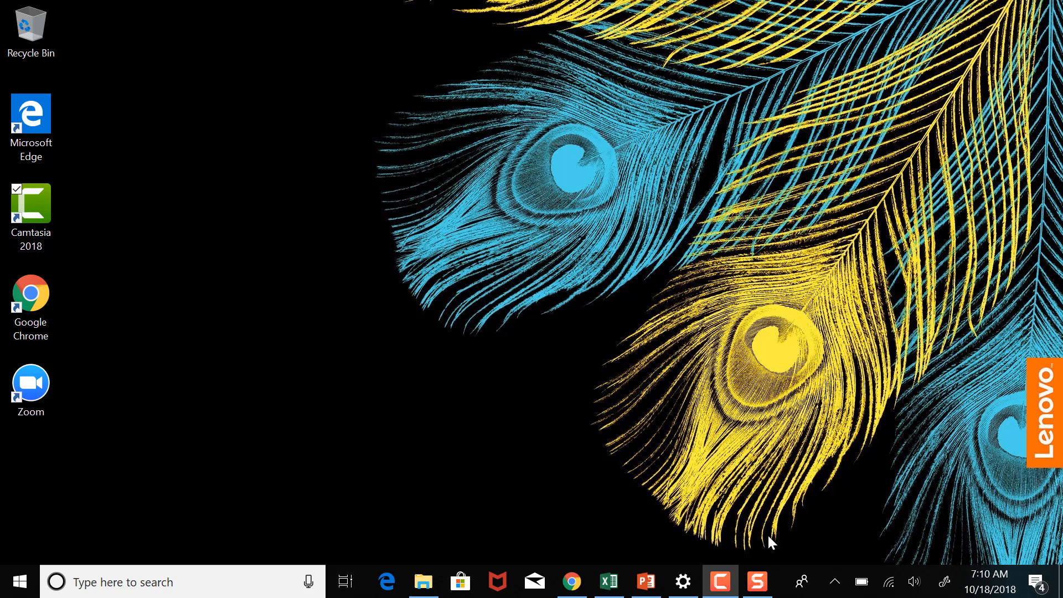
Switch to the Google Maps Street View in Chrome and capture the white two-storey house as a 981 x 531 px image with Snagit.
mouse_move(596, 587)
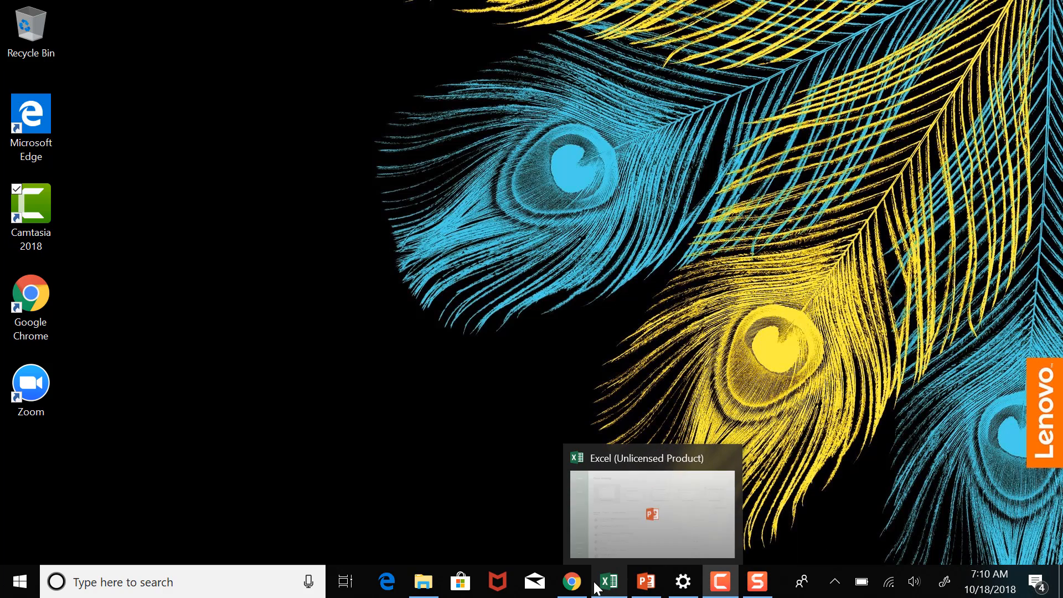
left_click(579, 529)
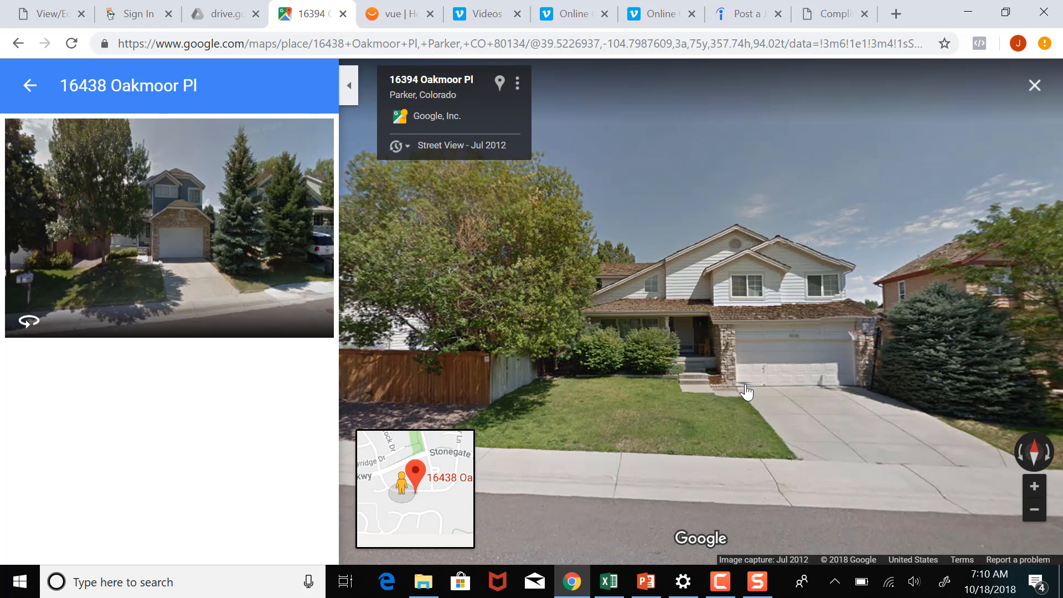
left_click(758, 580)
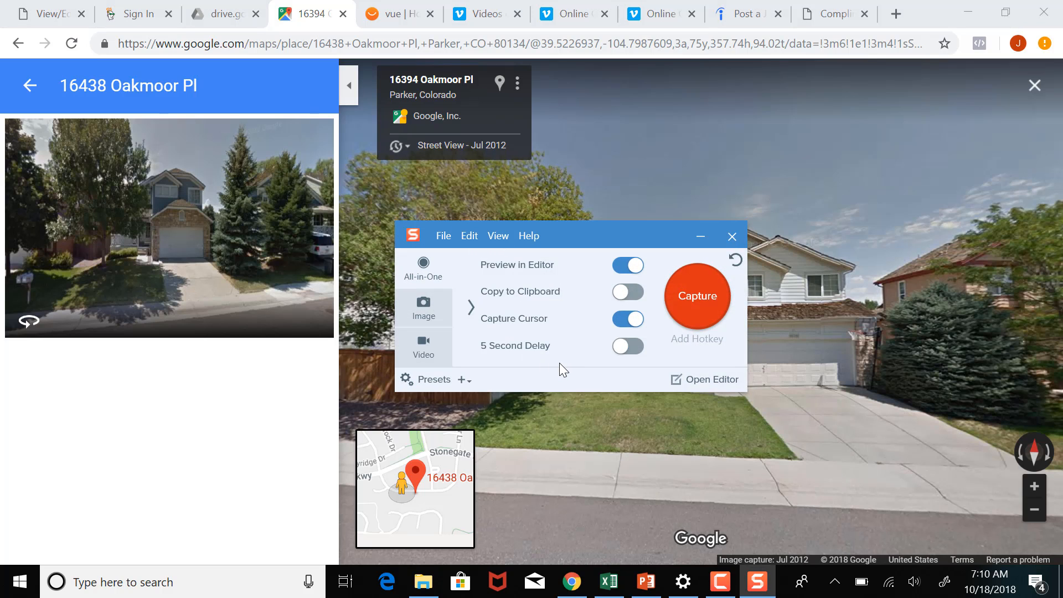
left_click(690, 296)
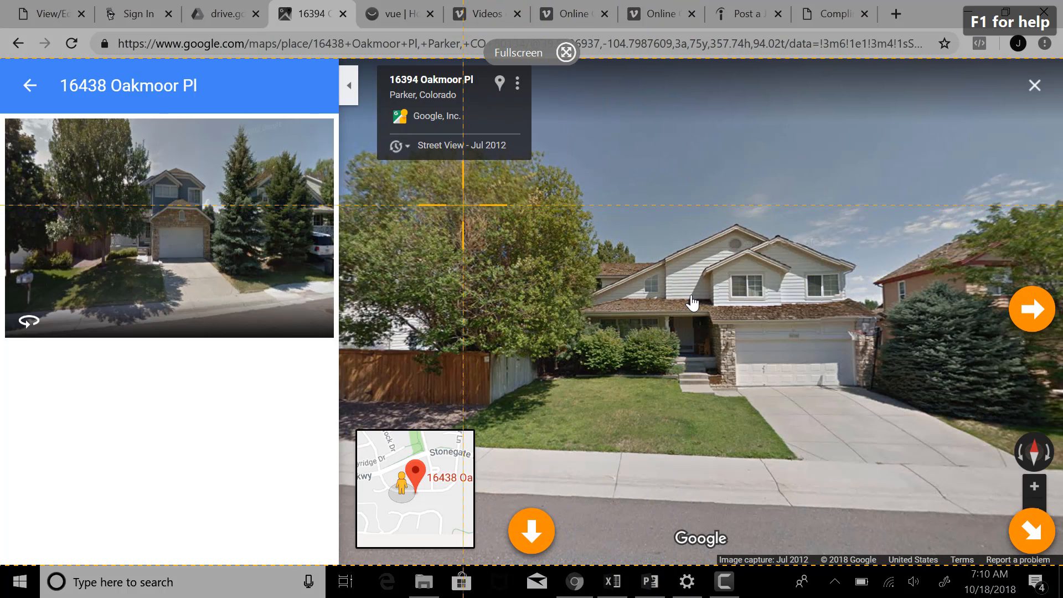
left_click_drag(463, 205, 1005, 499)
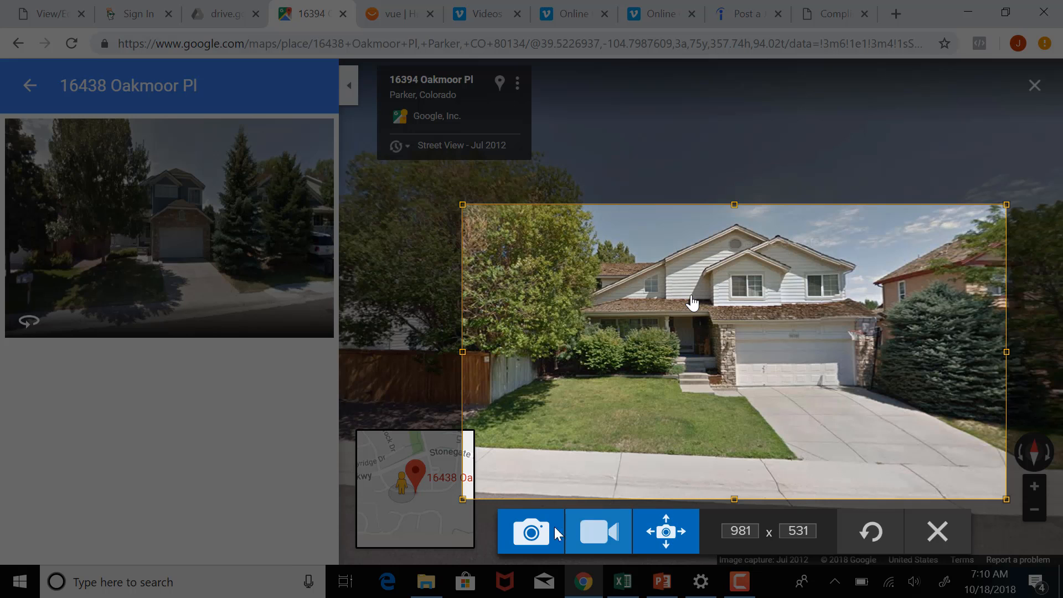
left_click(537, 532)
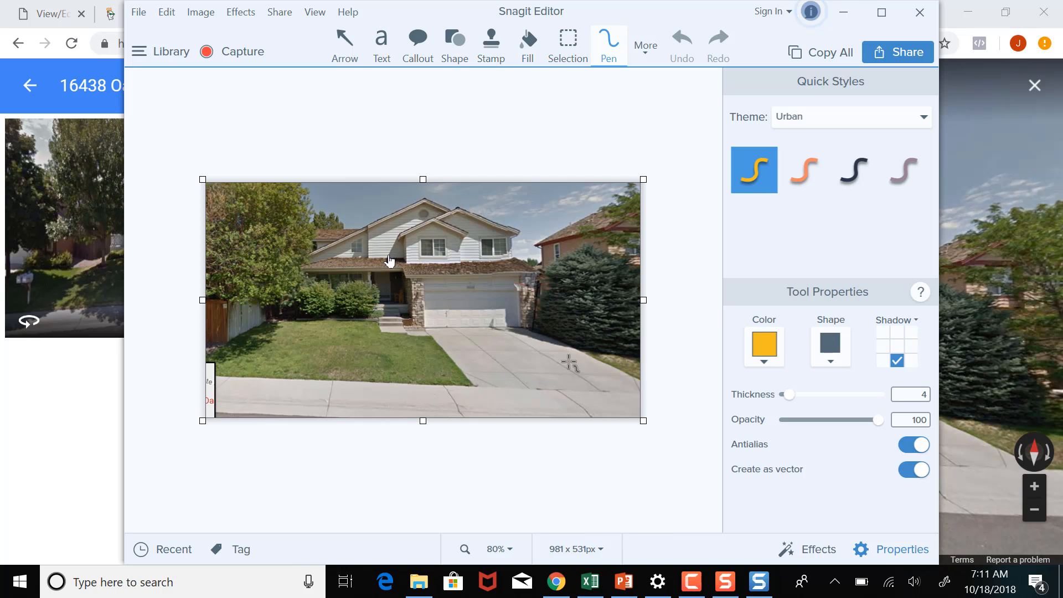
Draw a dotted off-white line along the lower edge of the garage roof with the Line tool.
left_click(882, 14)
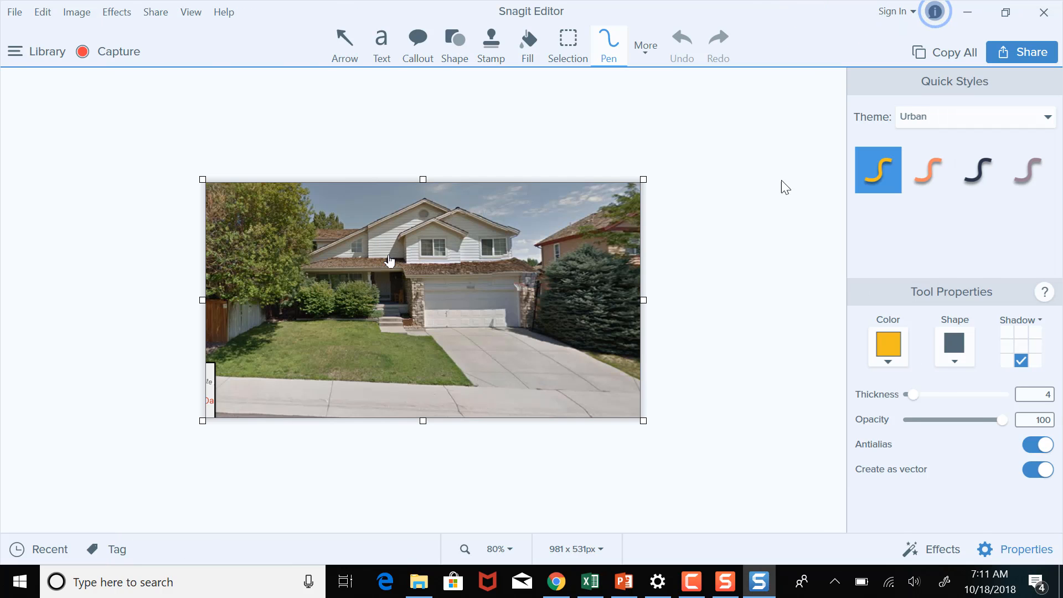
left_click(512, 549)
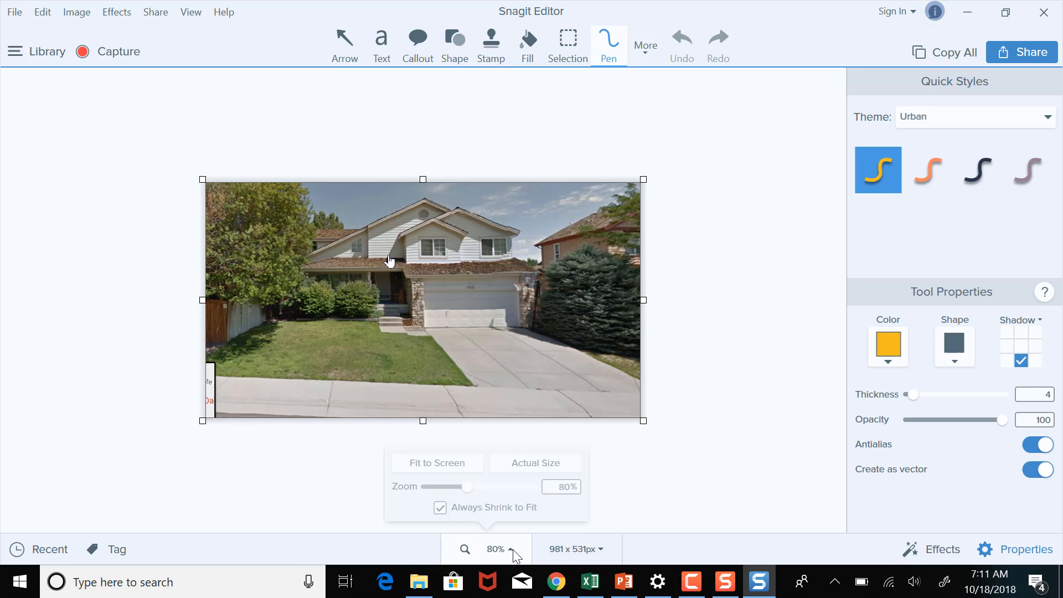
left_click(481, 489)
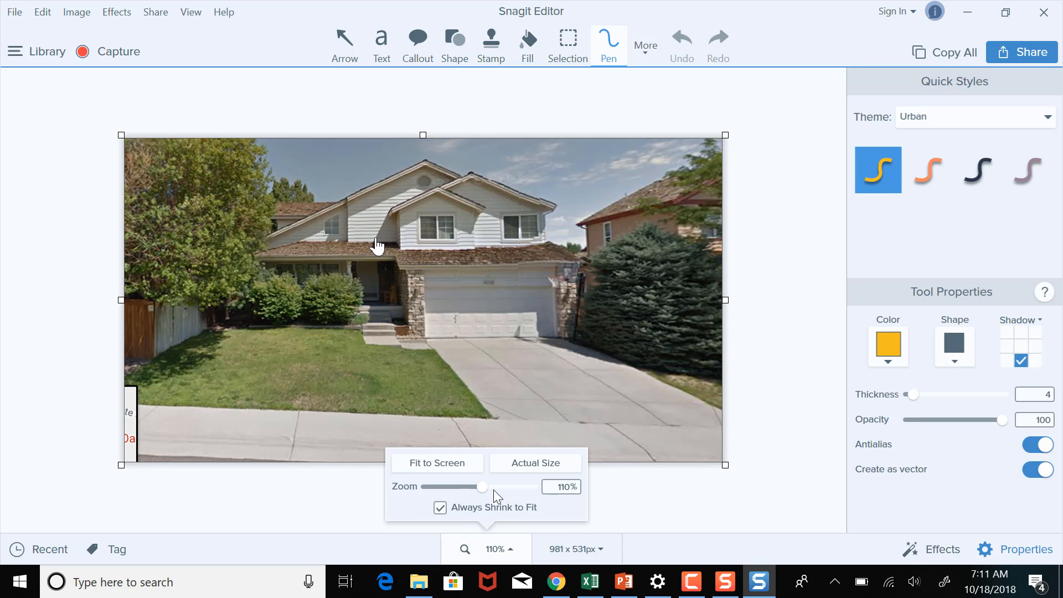
left_click(495, 489)
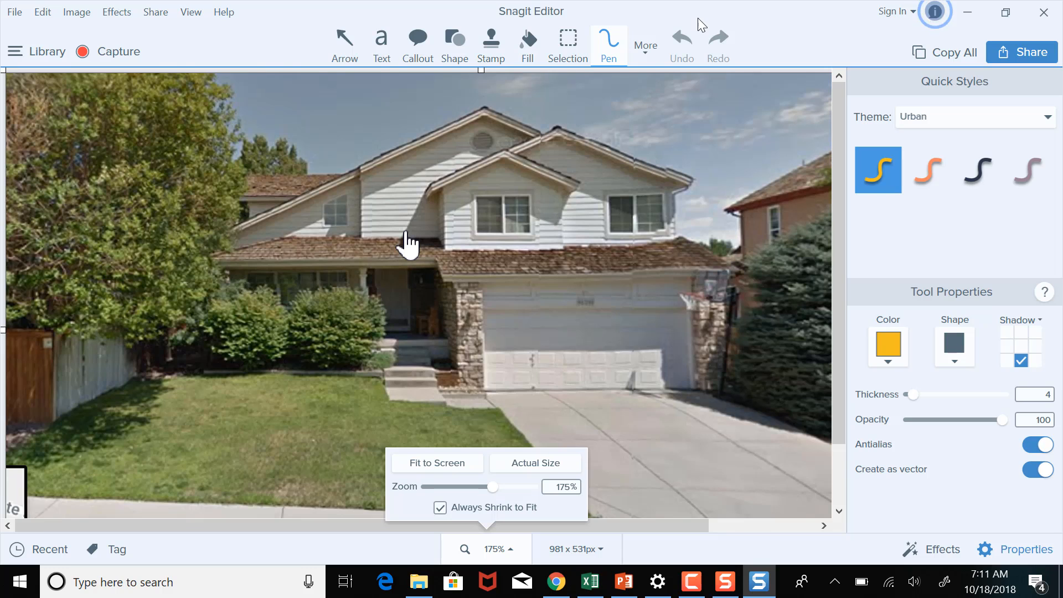
left_click(642, 51)
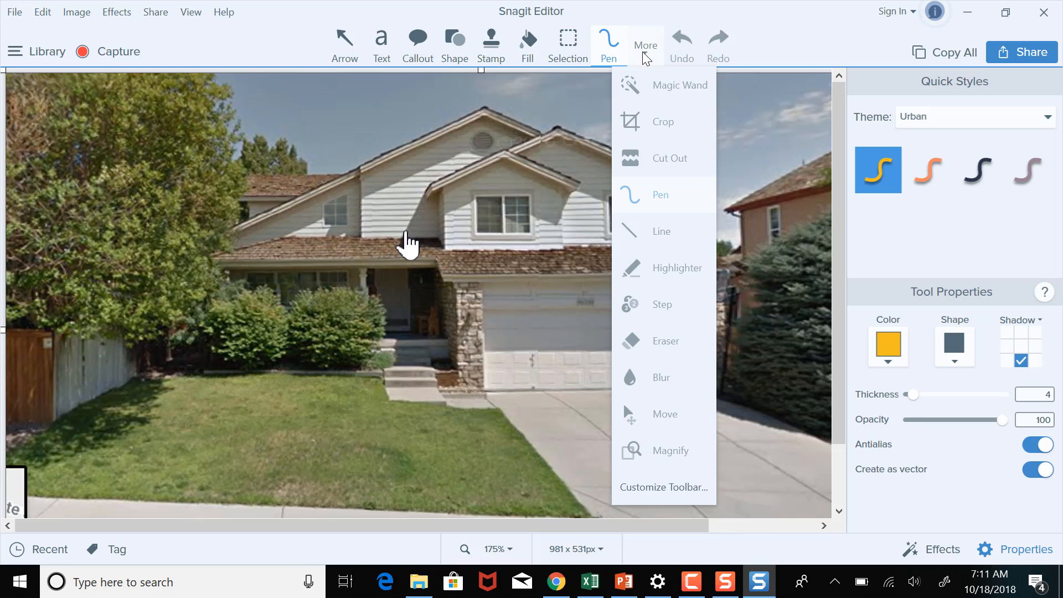
left_click(667, 230)
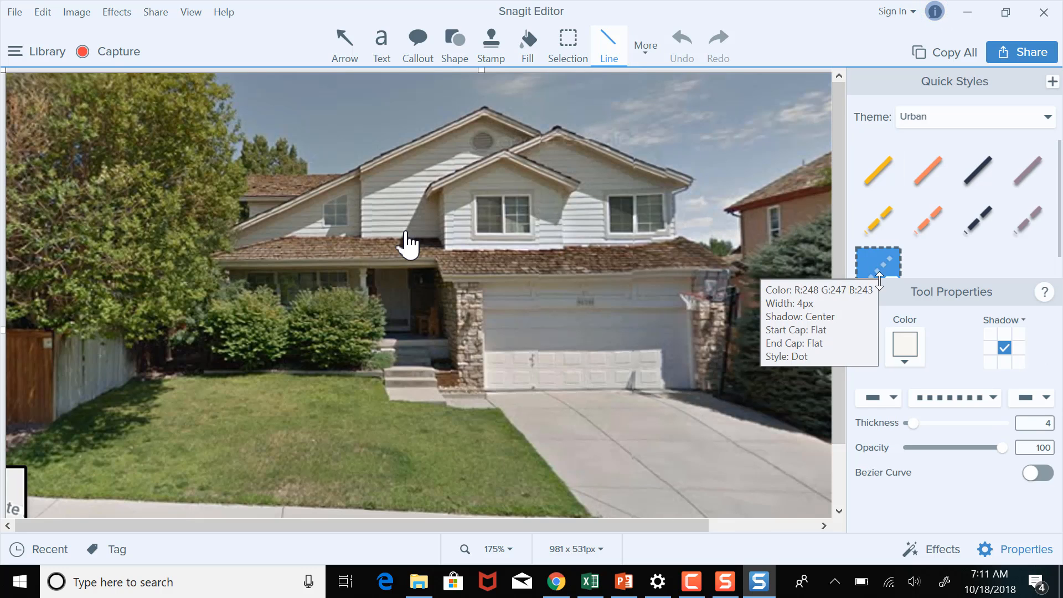
left_click(995, 397)
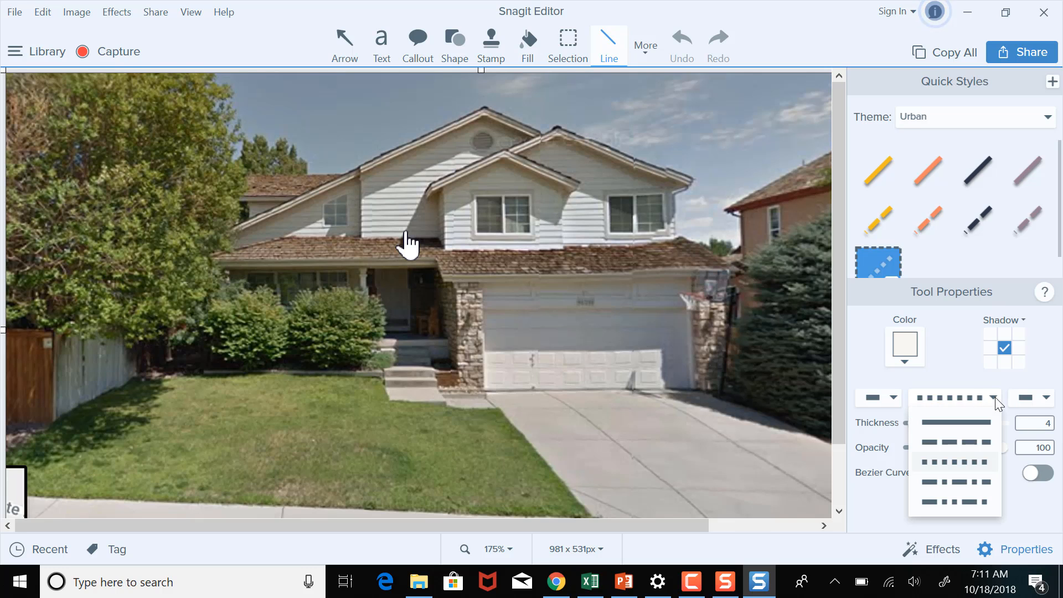
left_click(981, 468)
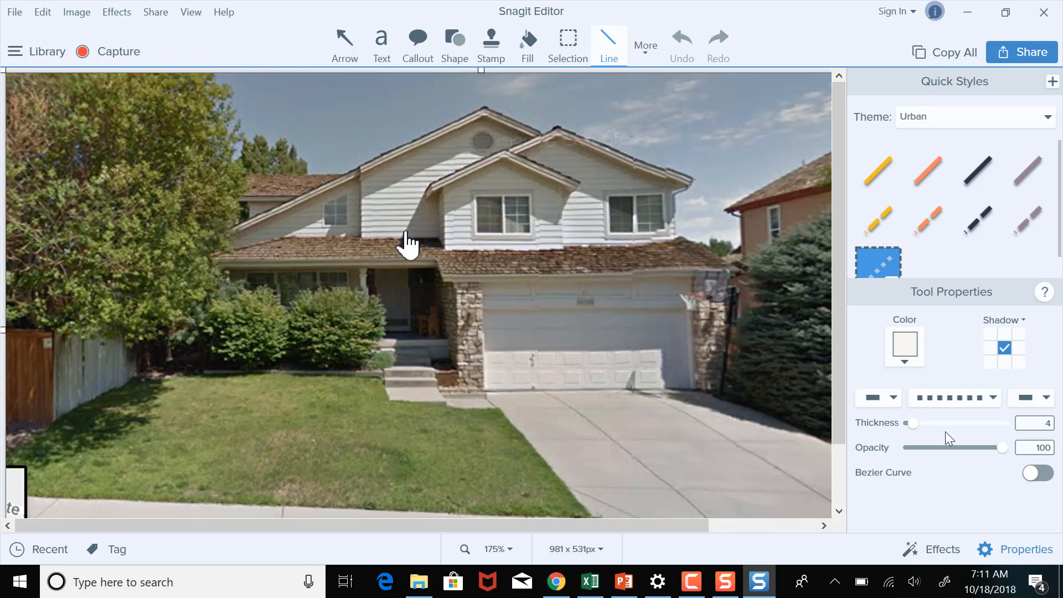
left_click(905, 360)
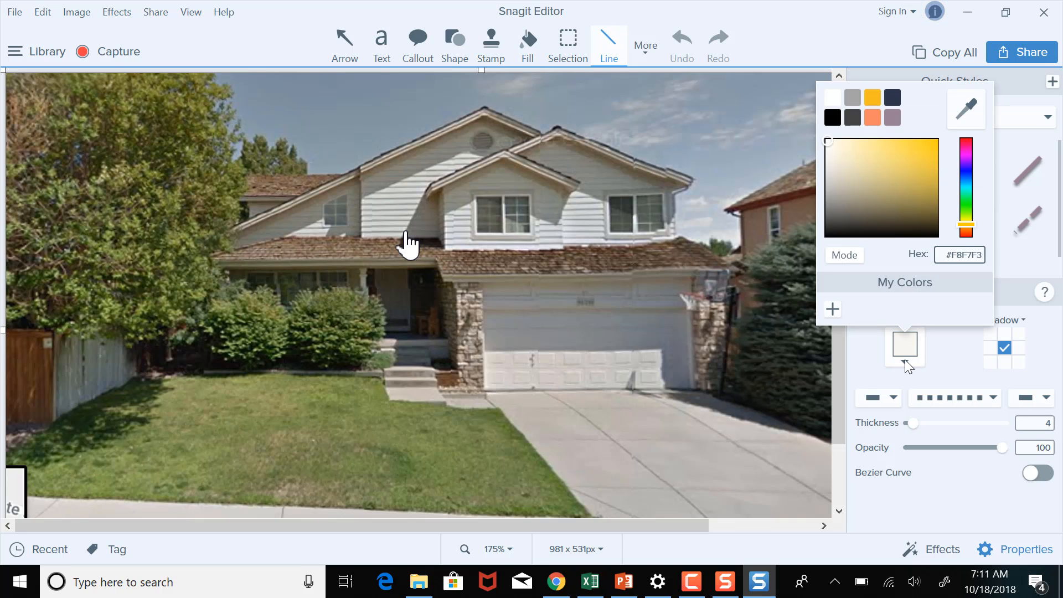
left_click(905, 360)
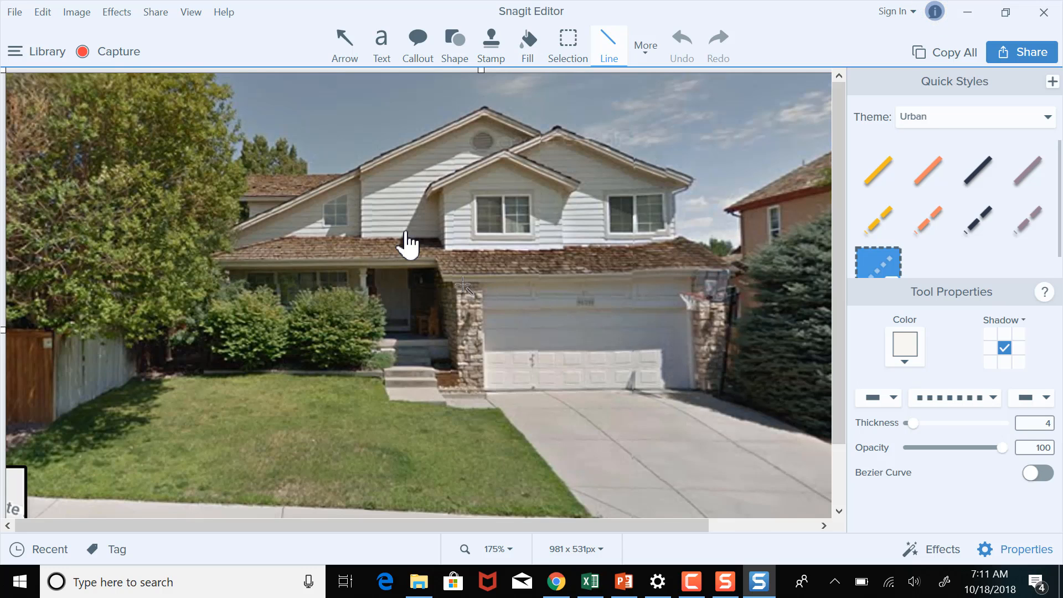
left_click_drag(445, 274, 732, 266)
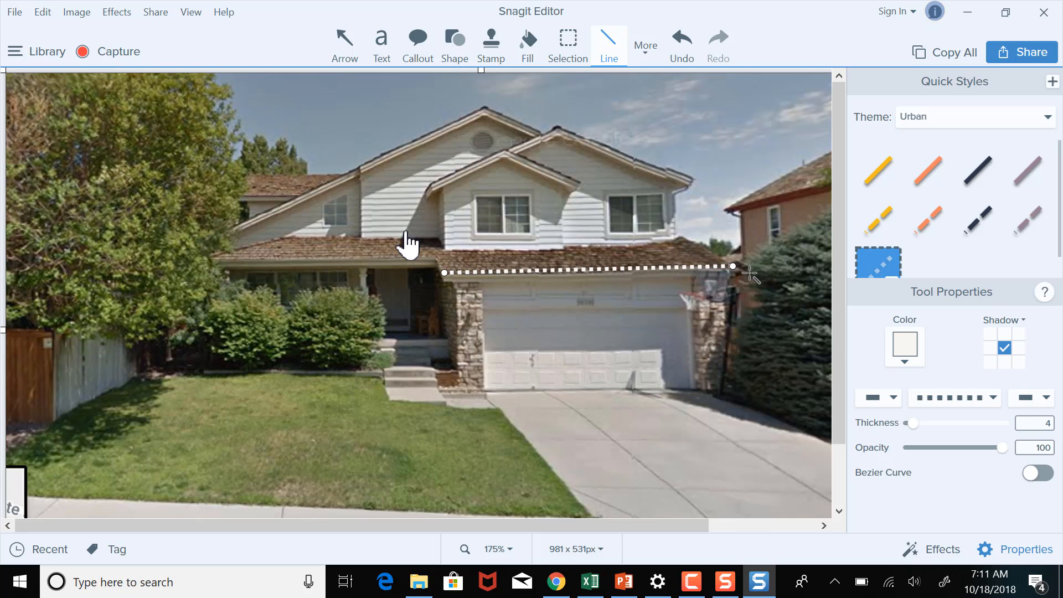
Set the garage roof line's thickness to 6 and trace the porch roof's lower edge to meet it with matching dotted lines.
double_click(1044, 422)
type("6")
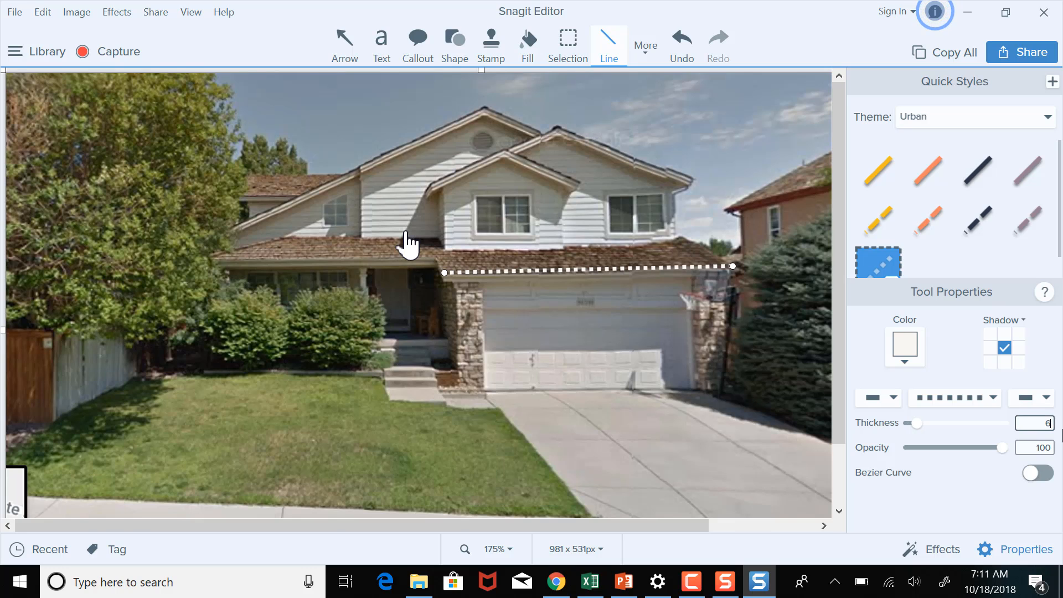
key("Tab")
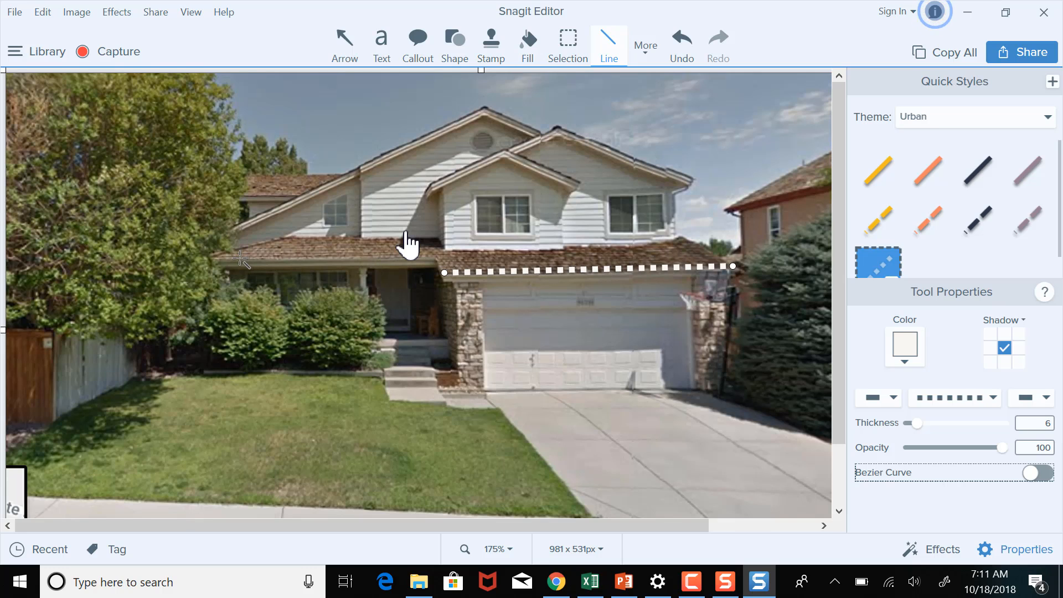
mouse_move(209, 258)
left_mouse_down()
mouse_move(437, 257)
mouse_move(444, 273)
left_mouse_up()
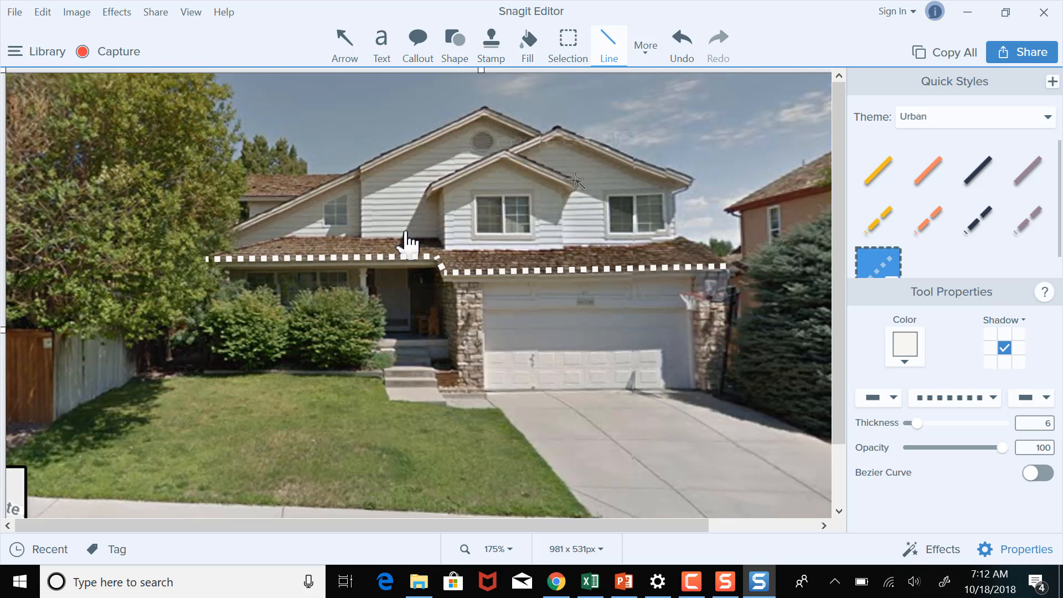
Trace the slopes of the upper gables with dotted lines and adjust the line end at the right-hand gable's peak.
left_click_drag(579, 181, 509, 153)
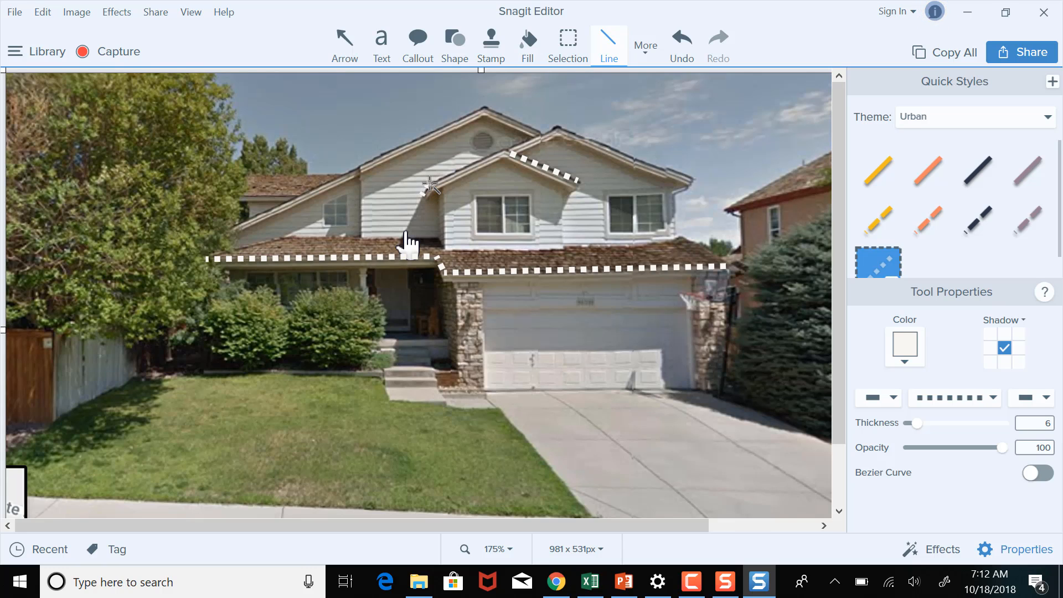
mouse_move(430, 185)
left_mouse_down()
mouse_move(592, 117)
mouse_move(431, 184)
left_mouse_up()
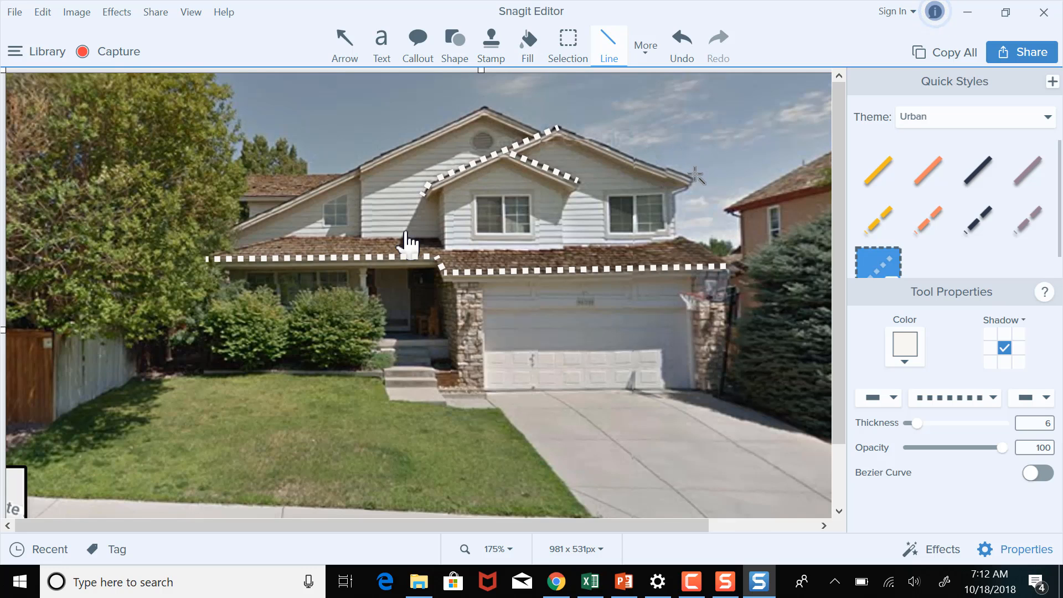
left_click_drag(695, 177, 554, 127)
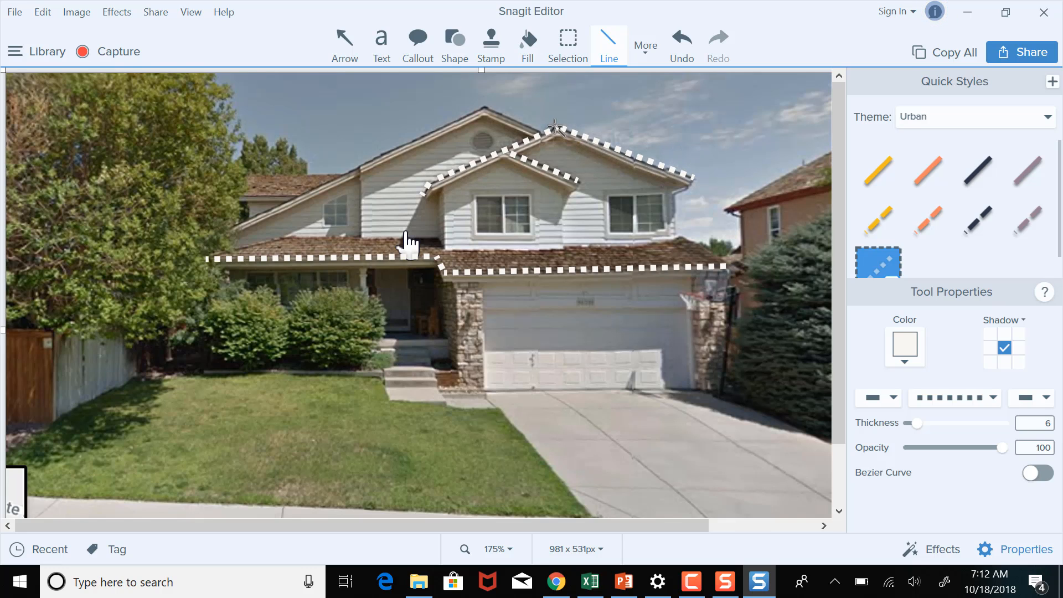
left_click_drag(483, 102, 540, 128)
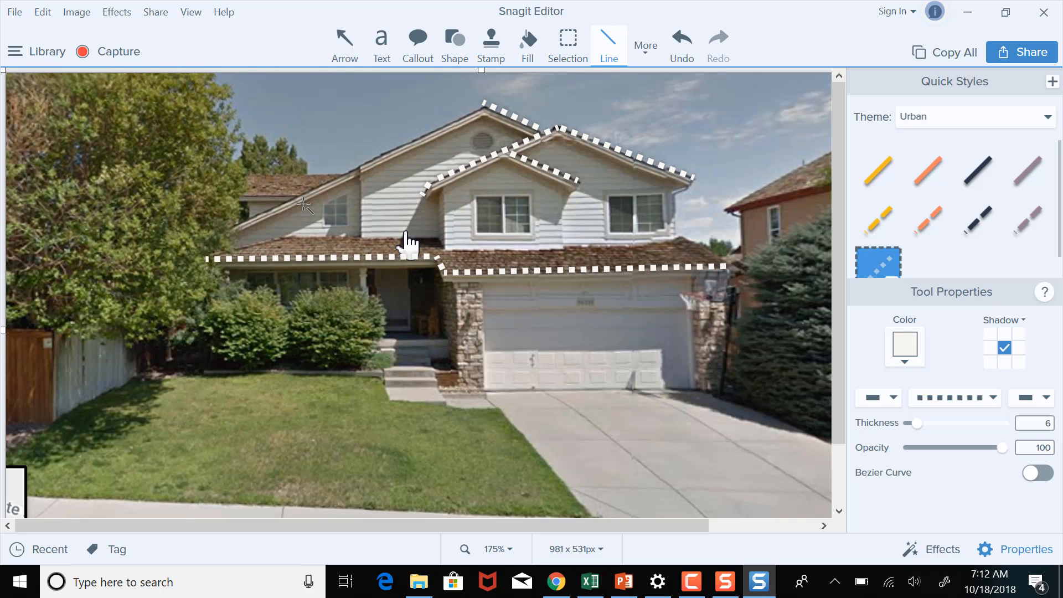
left_click_drag(205, 241, 482, 107)
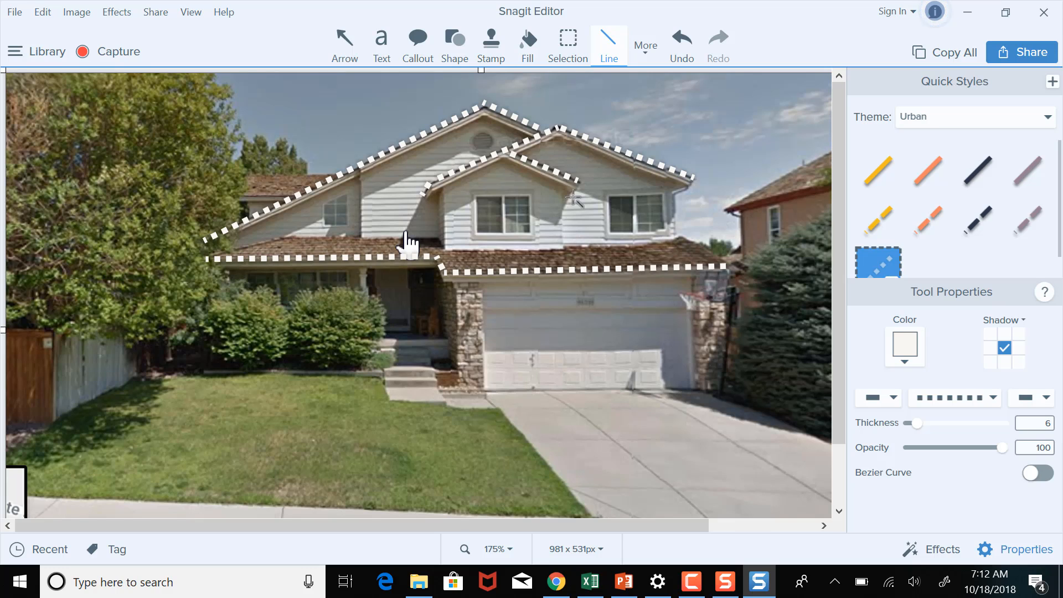
left_click(533, 141)
mouse_move(558, 128)
left_mouse_down()
mouse_move(558, 96)
mouse_move(543, 107)
mouse_move(557, 125)
left_mouse_up()
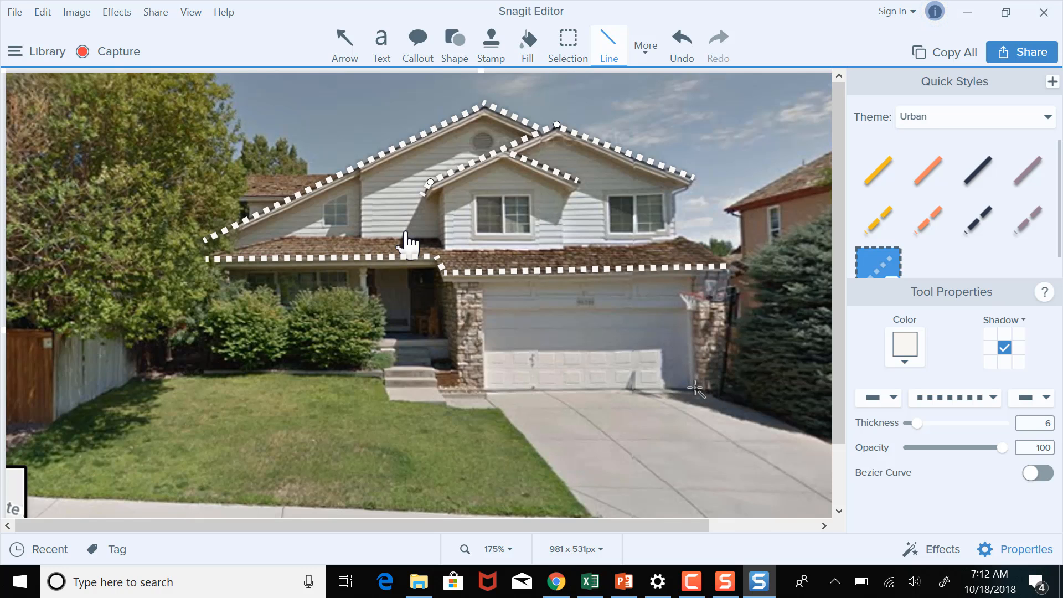
Outline both sides and the top edge of the garage door with dotted lines.
left_click_drag(695, 390, 693, 307)
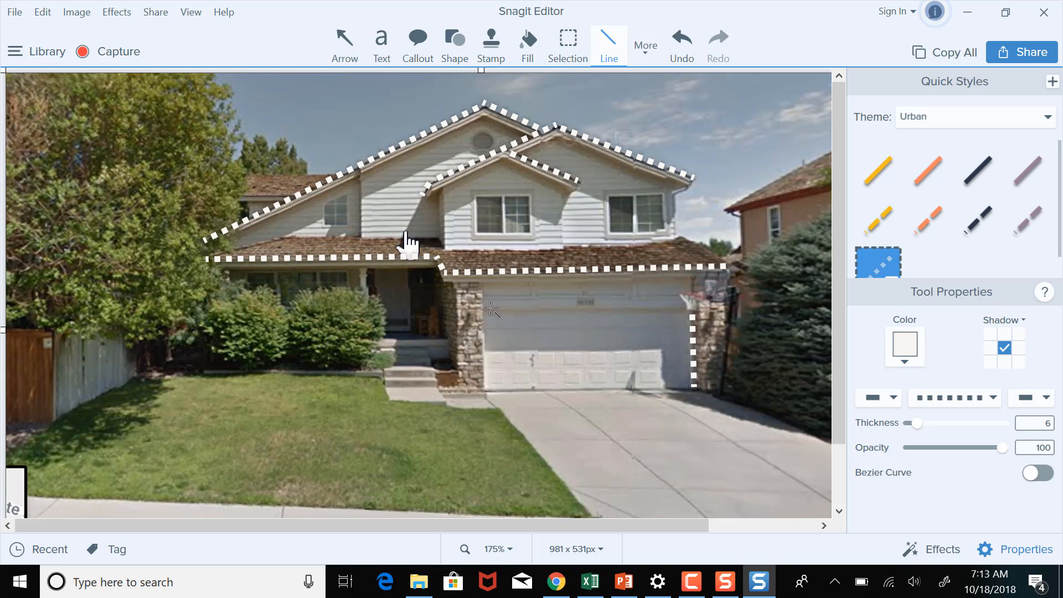
left_click_drag(487, 308, 690, 307)
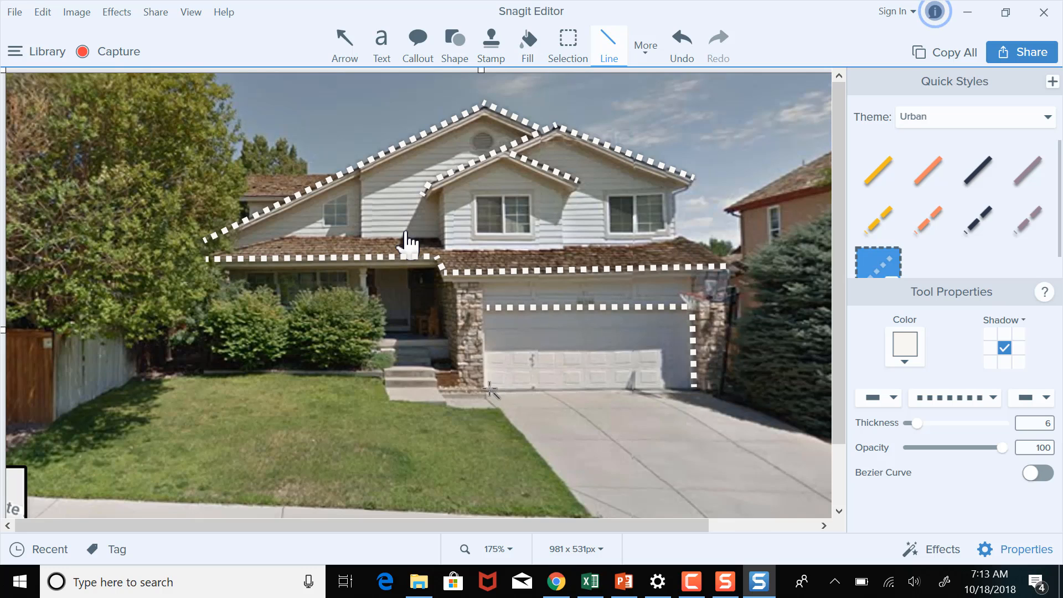
left_click_drag(482, 386, 475, 328)
left_click_drag(482, 310, 483, 310)
Trace the lawn's edge with dotted lines along the driveway, the front walkway and the planting bed up to the fence.
left_click_drag(531, 450, 497, 414)
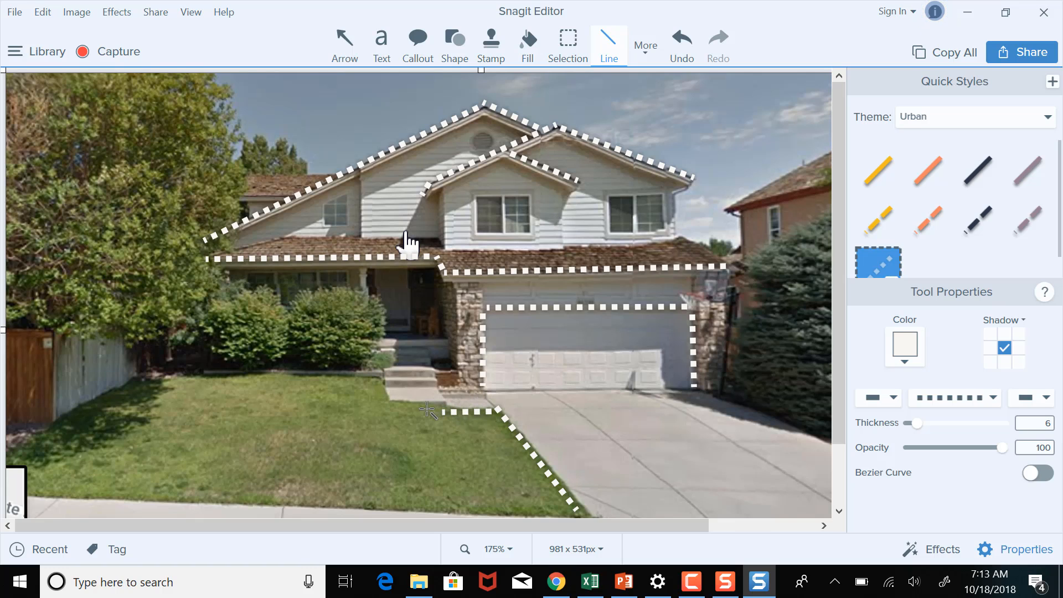
left_click_drag(391, 402, 442, 403)
left_click_drag(372, 380, 387, 402)
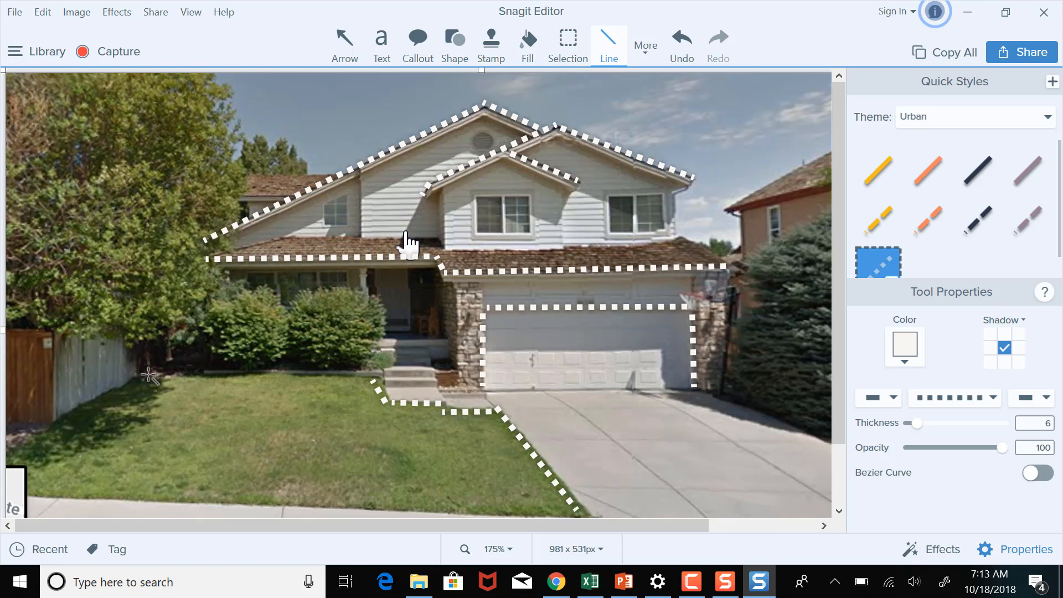
left_click_drag(148, 373, 370, 379)
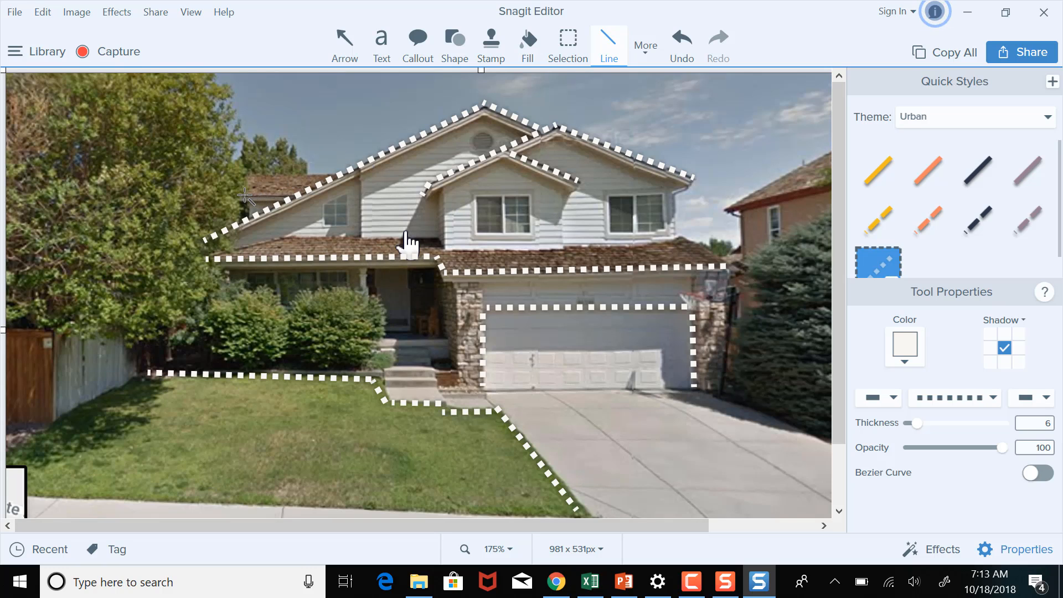
Outline the small rear roof beside the tree and add dotted lines along the sloped outer ends of the garage and porch roofs.
left_click_drag(238, 195, 339, 169)
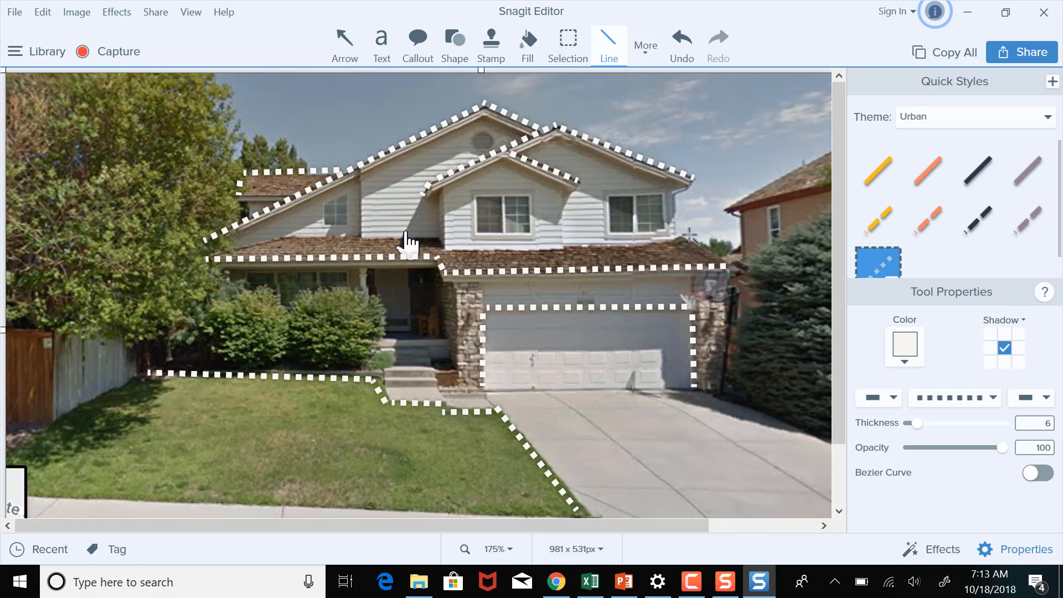
left_click_drag(683, 236, 715, 264)
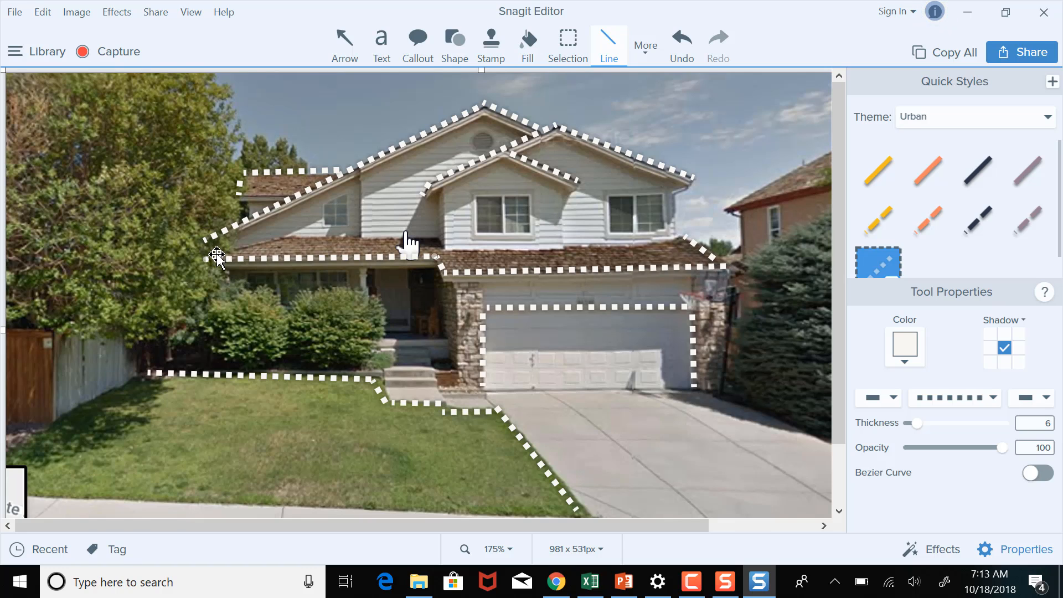
left_click_drag(278, 239, 206, 258)
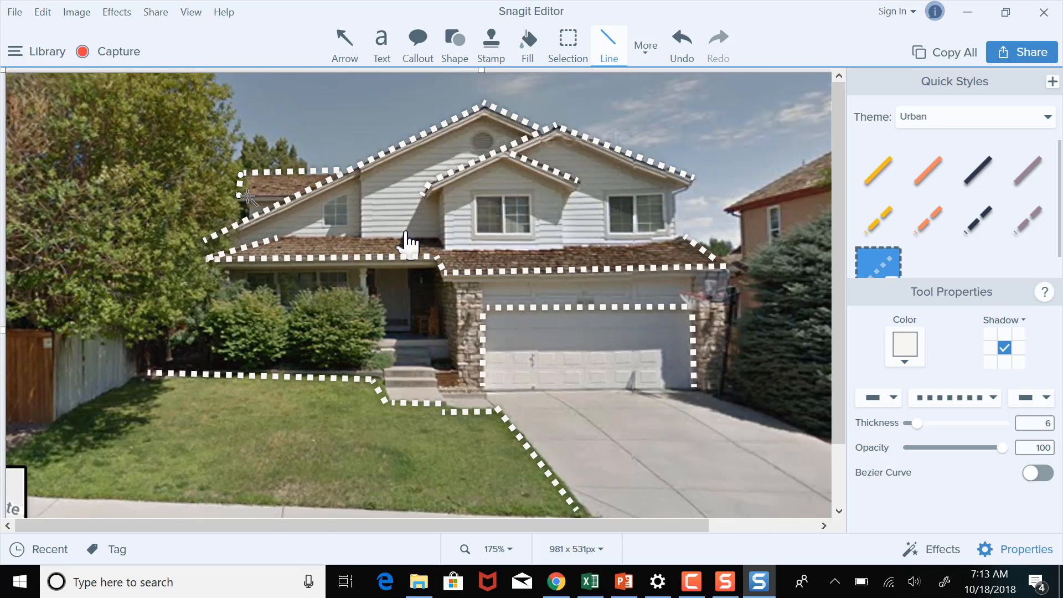
left_click_drag(290, 196, 239, 195)
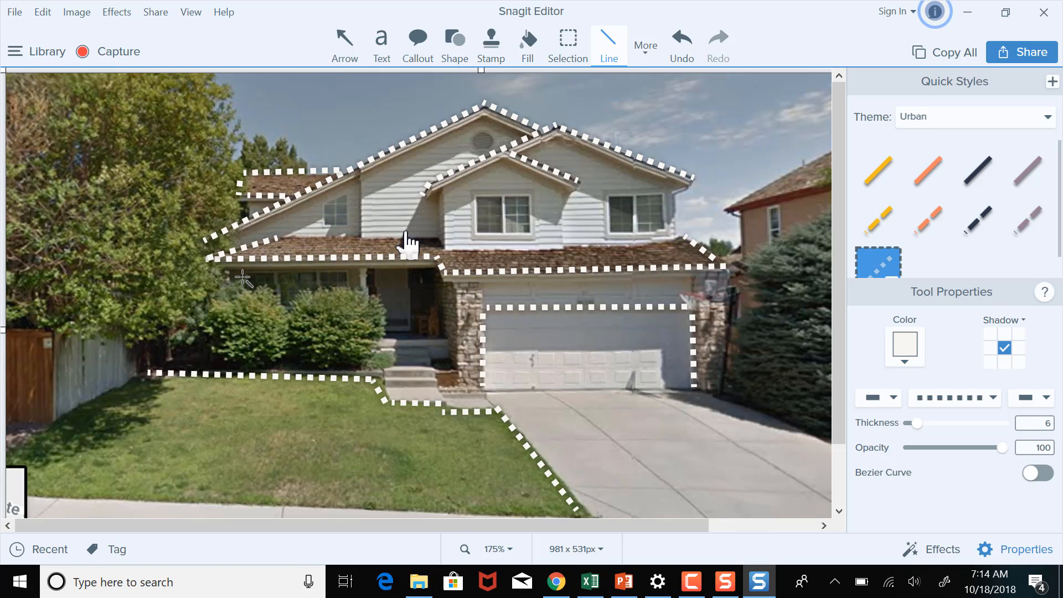
left_click(15, 14)
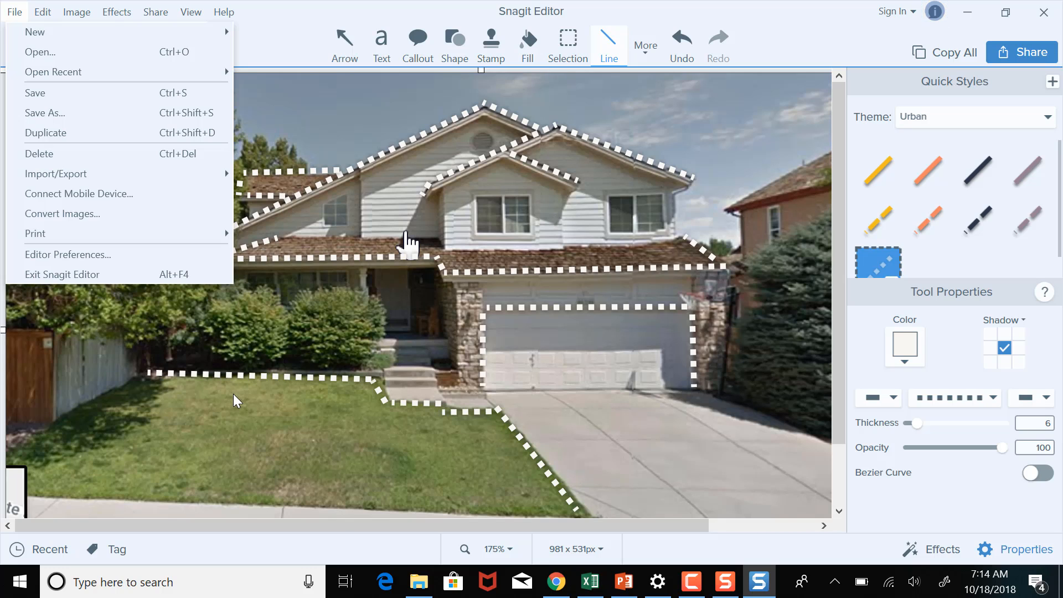
left_click(302, 149)
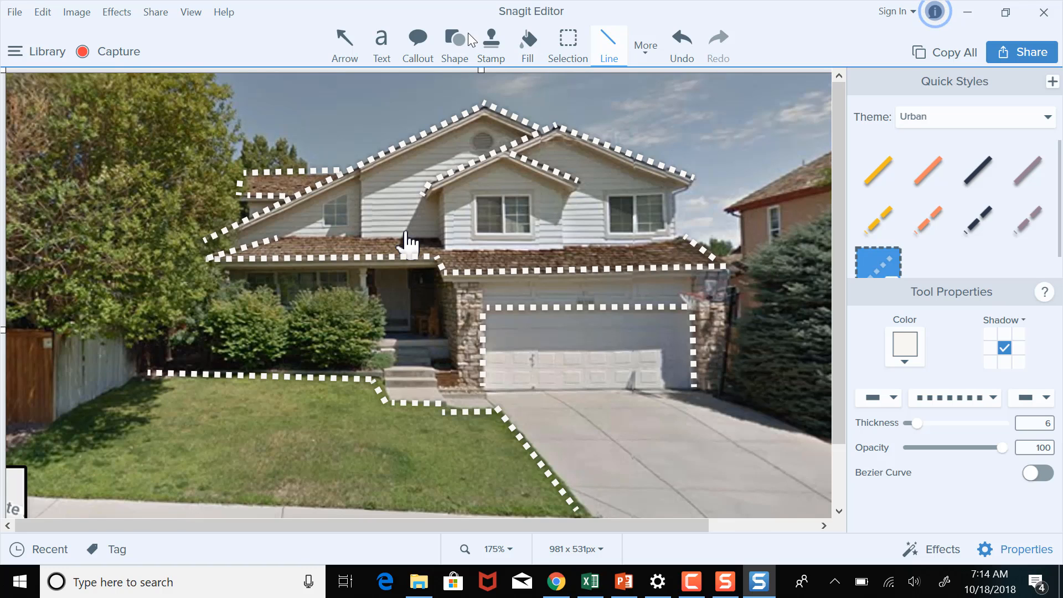
Draw a small unfilled green circle like a wreath above the middle upstairs window and set its outline thickness to 10.
left_click(454, 41)
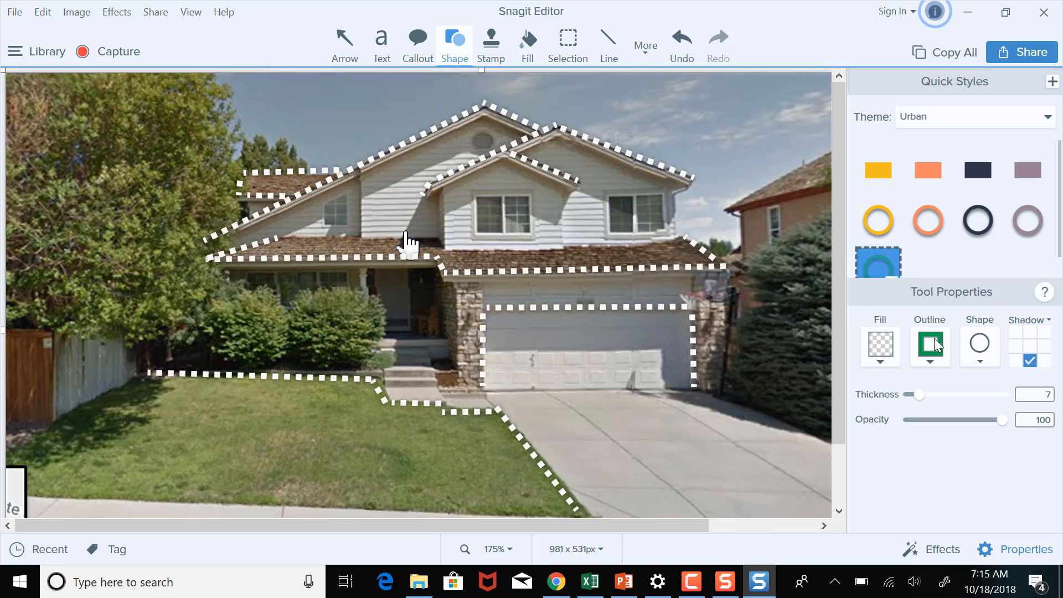
left_click(931, 361)
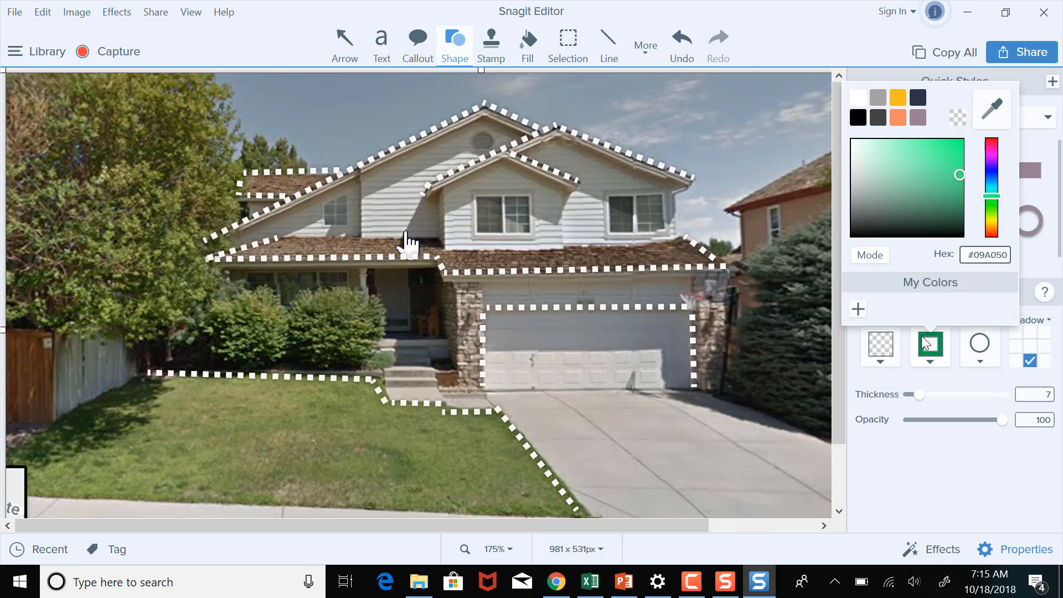
left_click(958, 460)
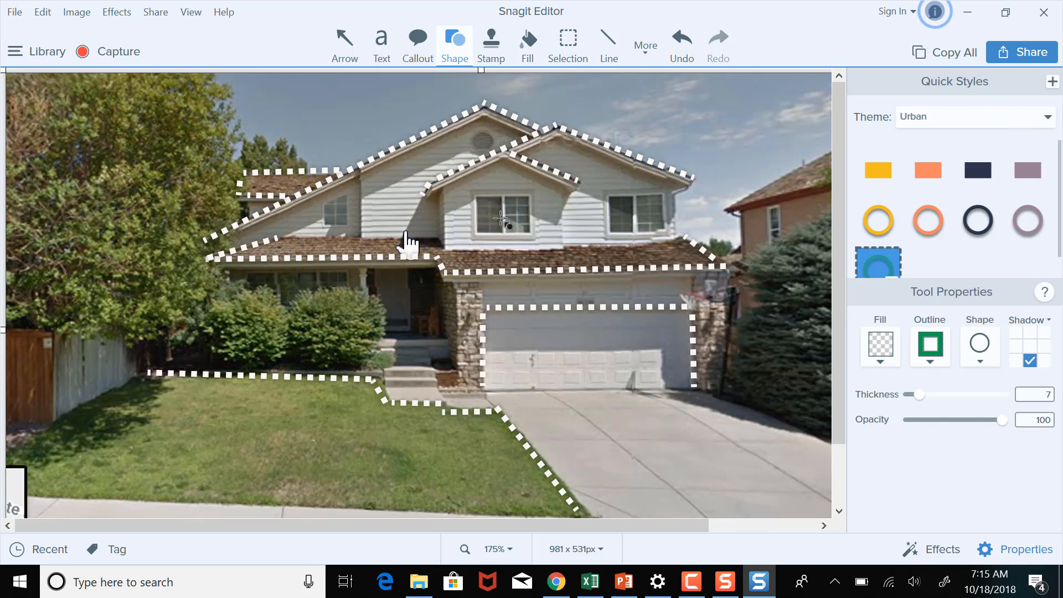
mouse_move(500, 170)
left_mouse_down()
mouse_move(547, 211)
mouse_move(517, 205)
left_mouse_up()
left_click(534, 206)
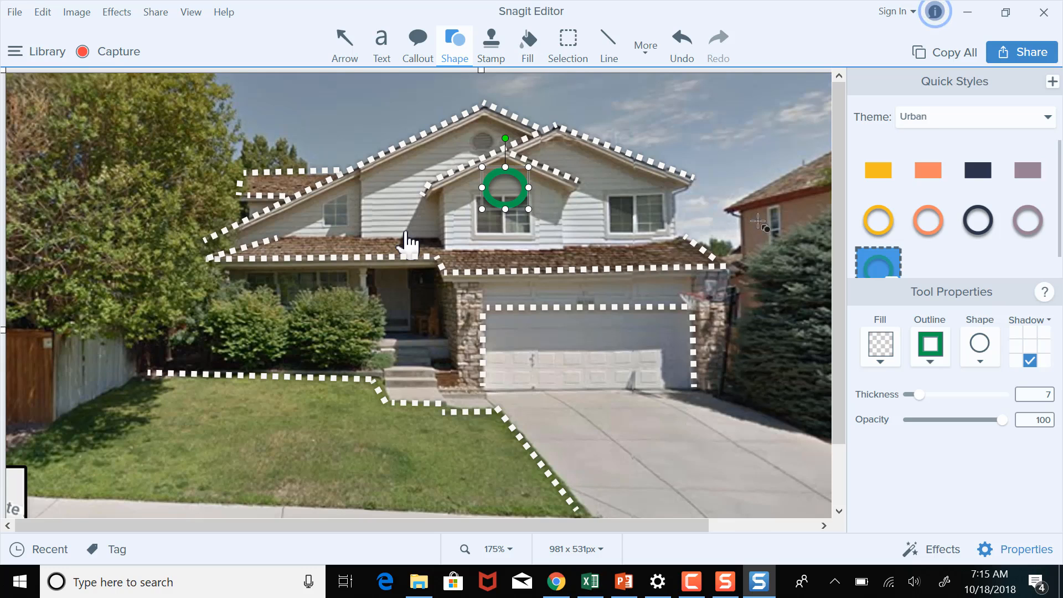
double_click(1041, 394)
type("10")
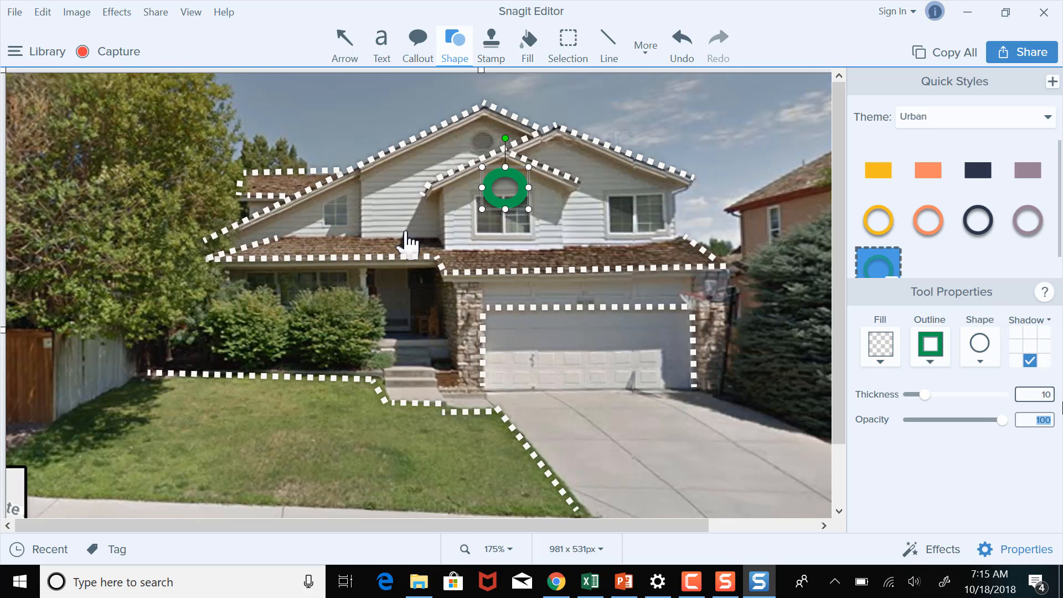
left_click(755, 462)
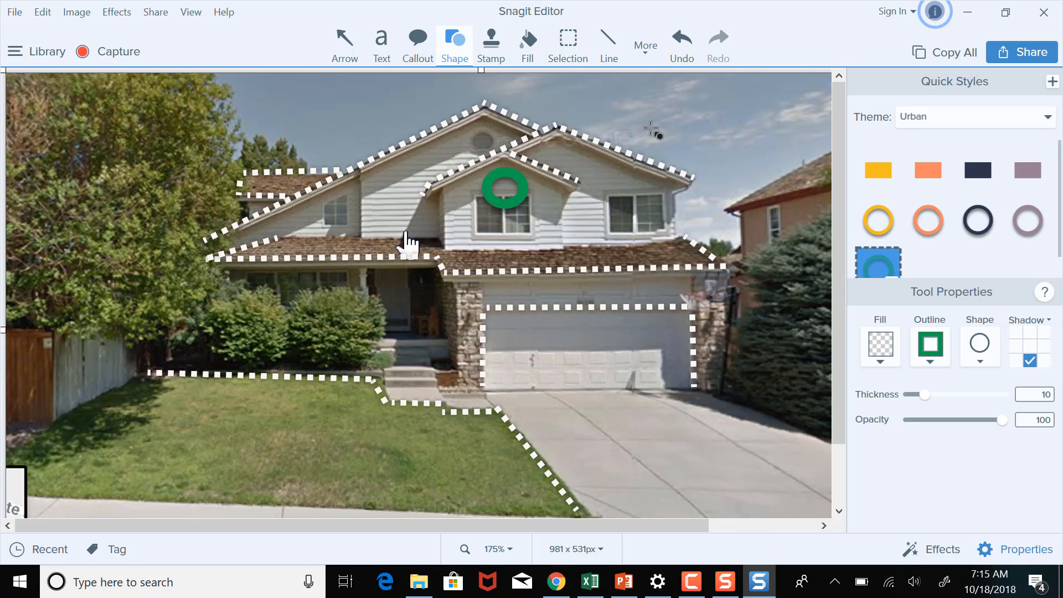
Scribble winding orange strokes with the Pen tool over the two round bushes in front of the porch.
left_click(646, 50)
left_click(646, 201)
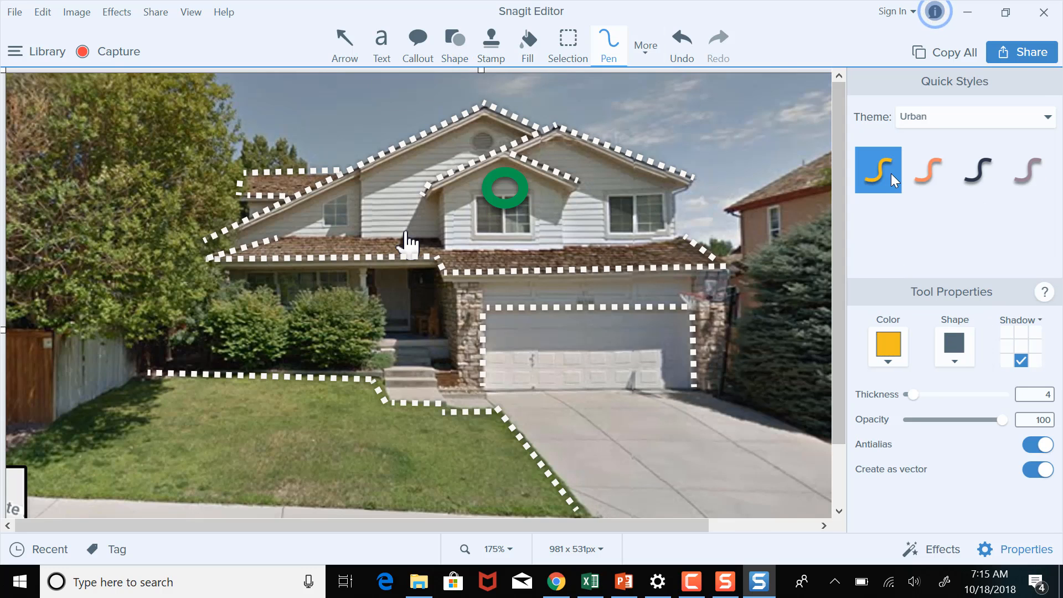
left_click(924, 178)
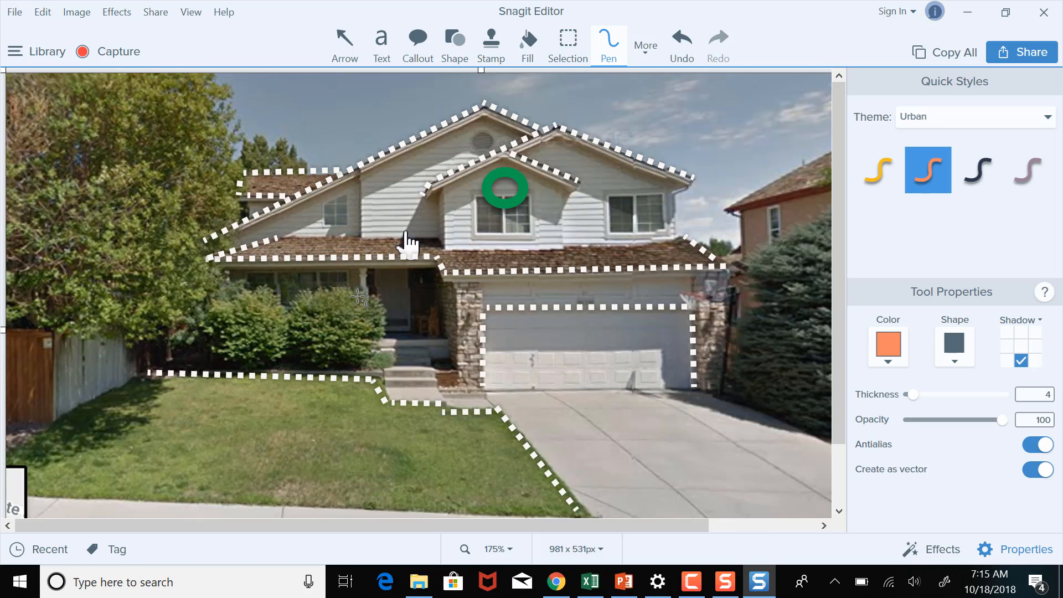
mouse_move(359, 295)
left_mouse_down()
mouse_move(303, 300)
mouse_move(366, 312)
mouse_move(301, 319)
mouse_move(320, 333)
mouse_move(361, 330)
mouse_move(367, 340)
mouse_move(304, 353)
left_mouse_up()
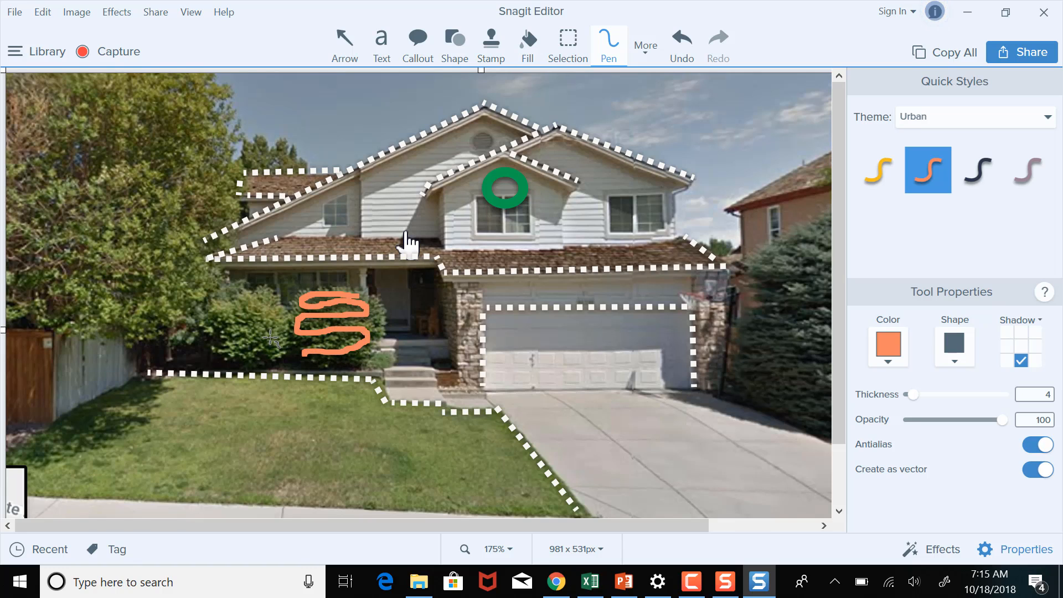
mouse_move(266, 297)
left_mouse_down()
mouse_move(219, 316)
mouse_move(262, 315)
mouse_move(272, 323)
mouse_move(225, 340)
mouse_move(278, 352)
left_mouse_up()
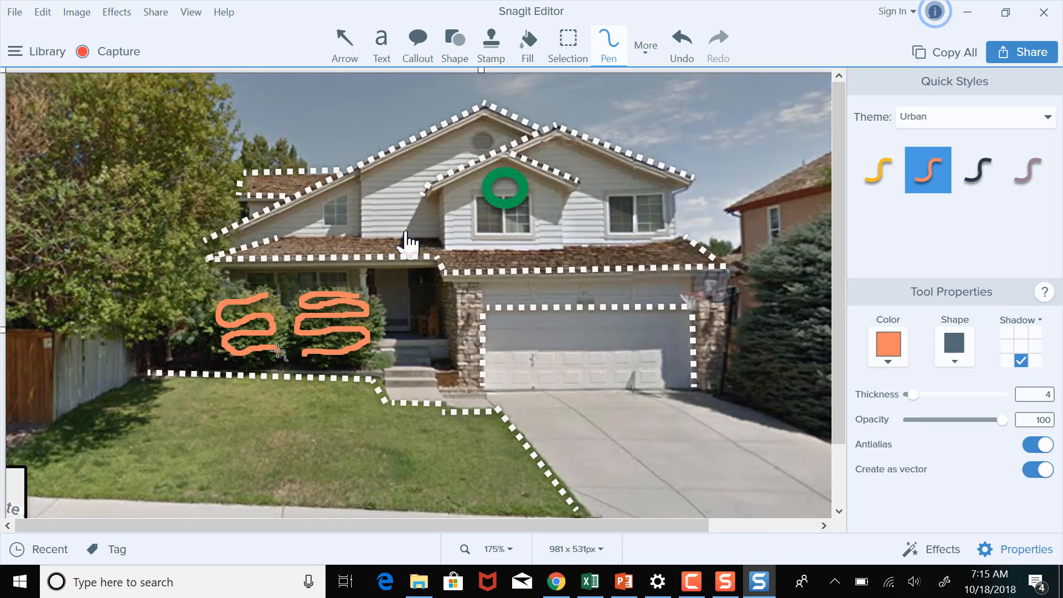